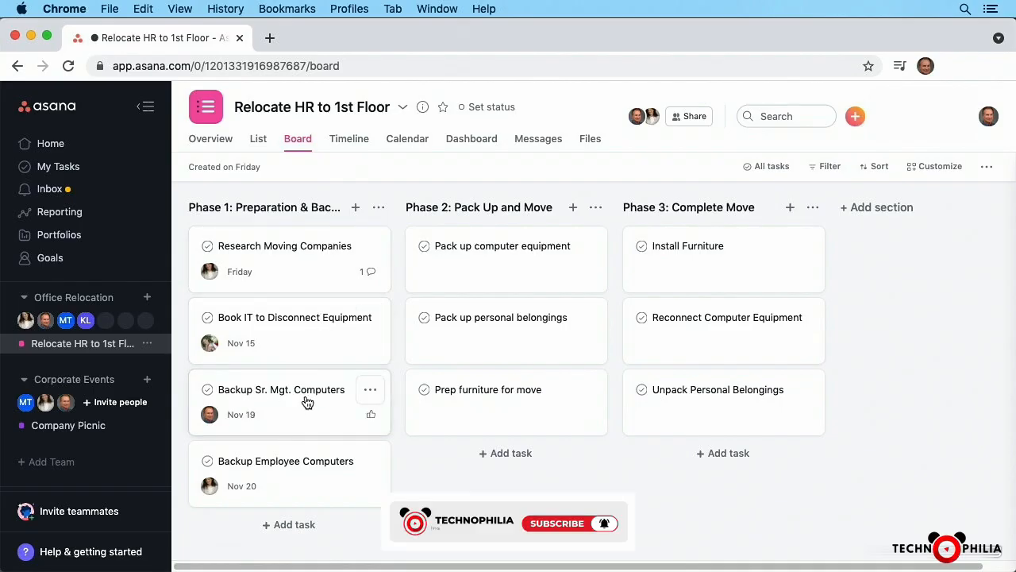
# Step: Open the details of the Backup Sr. Mgt. Computers task and add a subtask named "Backup", the task assignee's initial and surname, then "PC"
pyautogui.moveTo(217, 429)
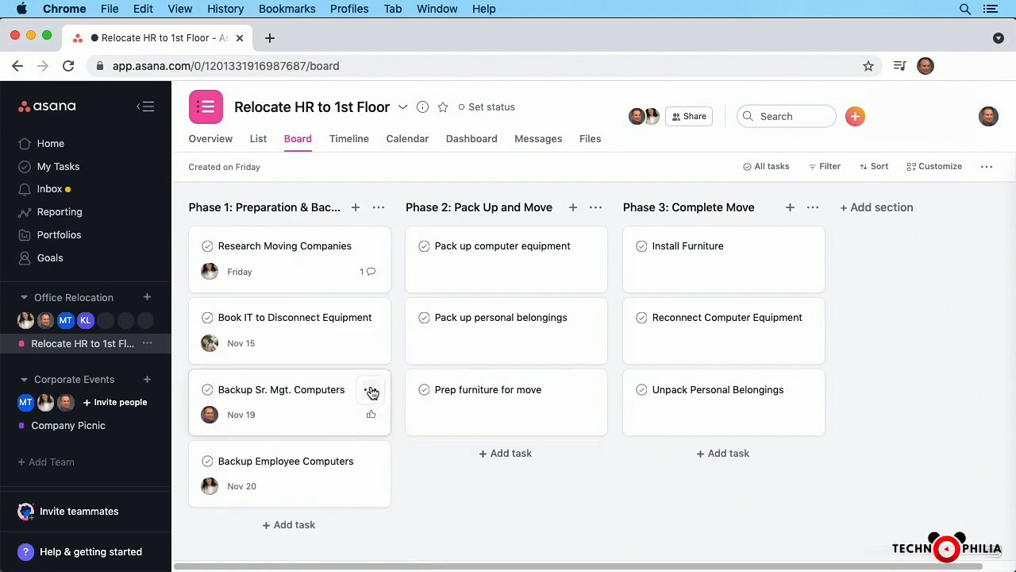
pyautogui.click(370, 390)
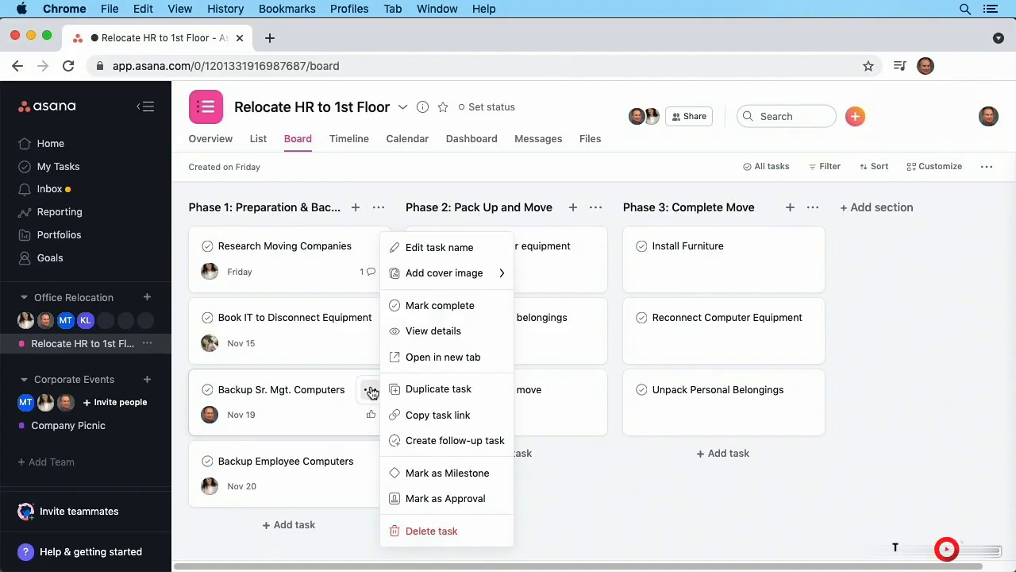
pyautogui.click(445, 336)
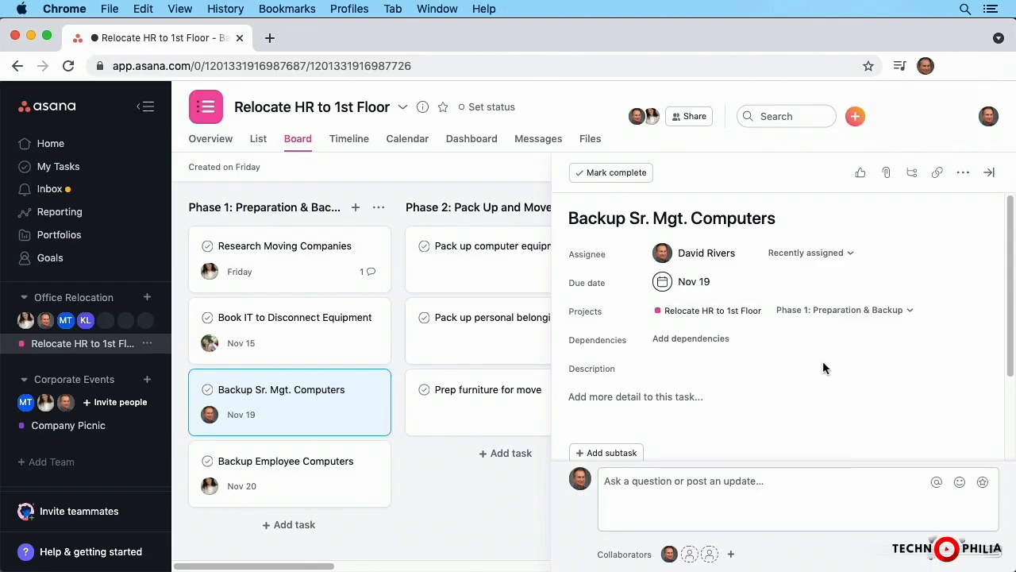
pyautogui.click(604, 452)
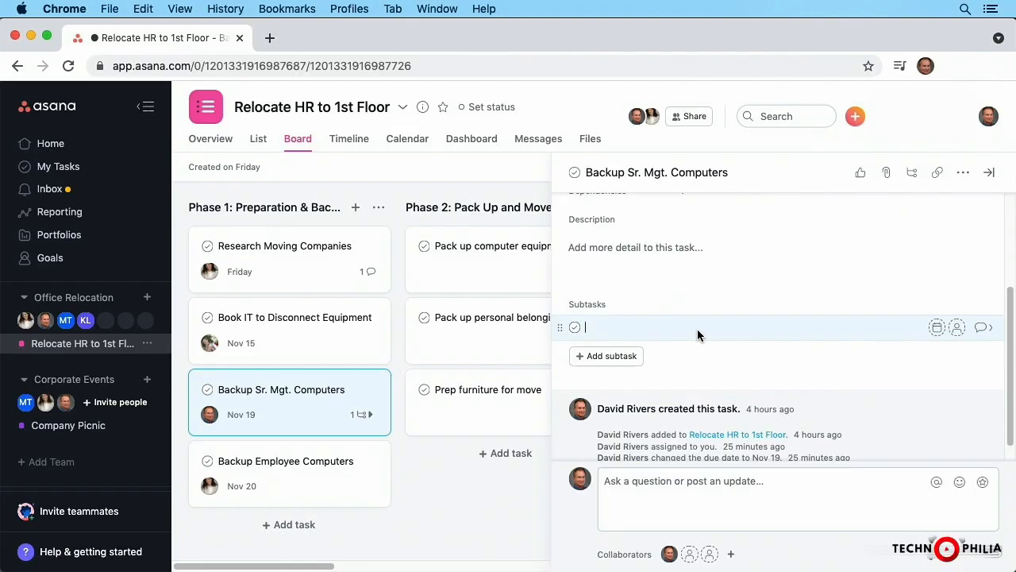
pyautogui.write('Ba')
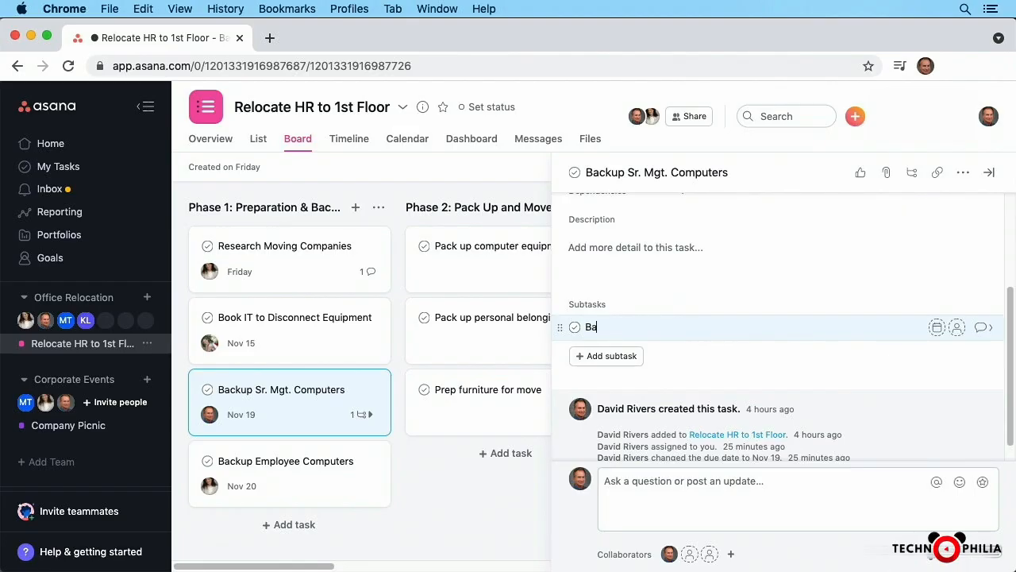
pyautogui.write('ckup D. ')
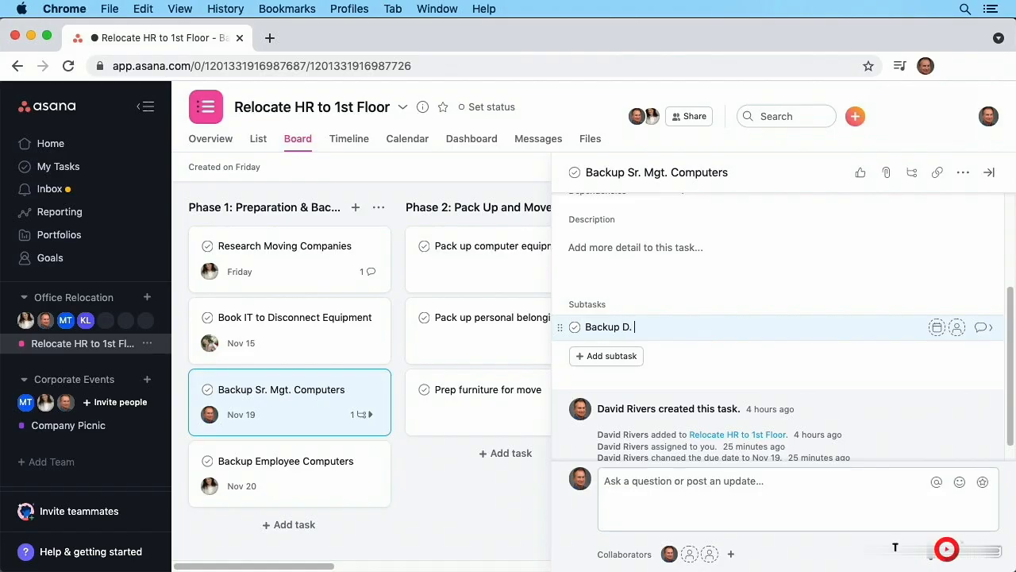
pyautogui.write('Rivers PC')
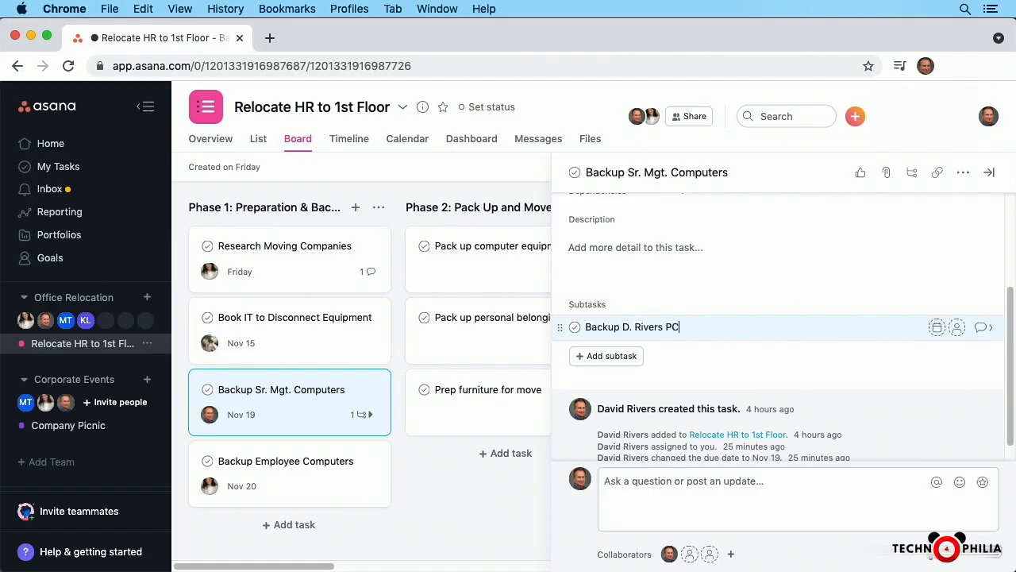
# Step: Set the new subtask's due date to 11/19/21 with a due time of 10:30am
pyautogui.click(937, 329)
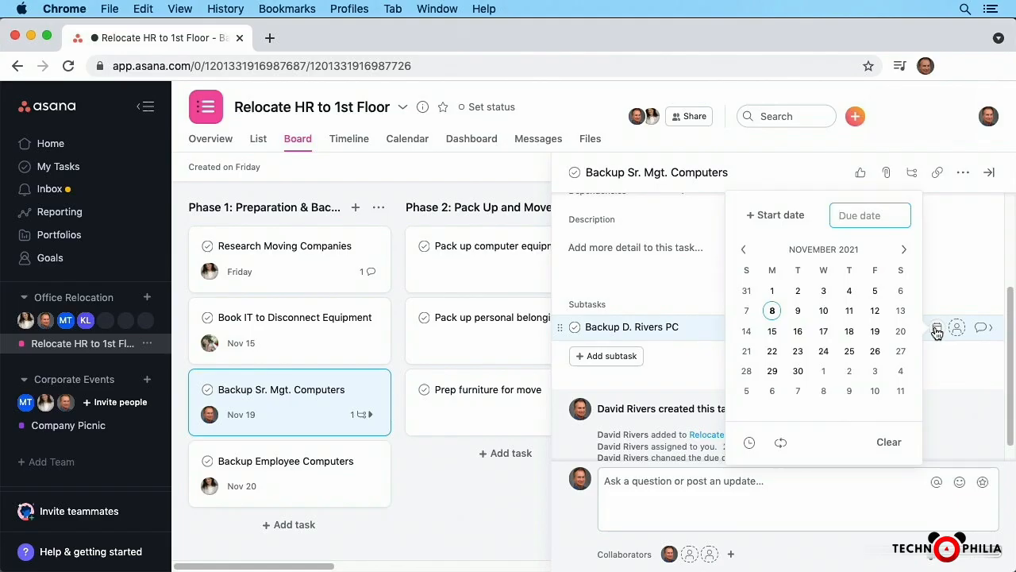
pyautogui.click(873, 334)
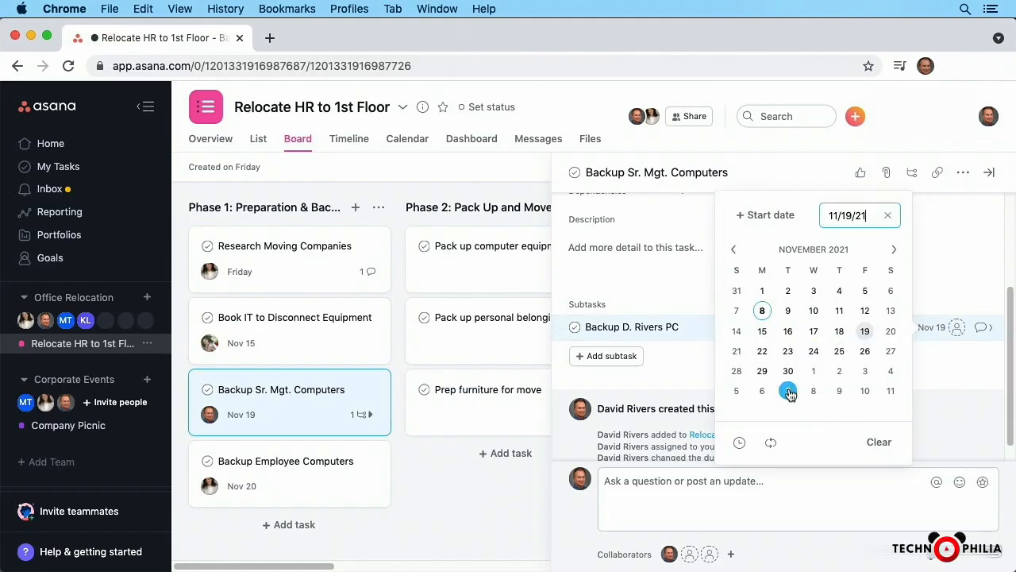
pyautogui.click(739, 443)
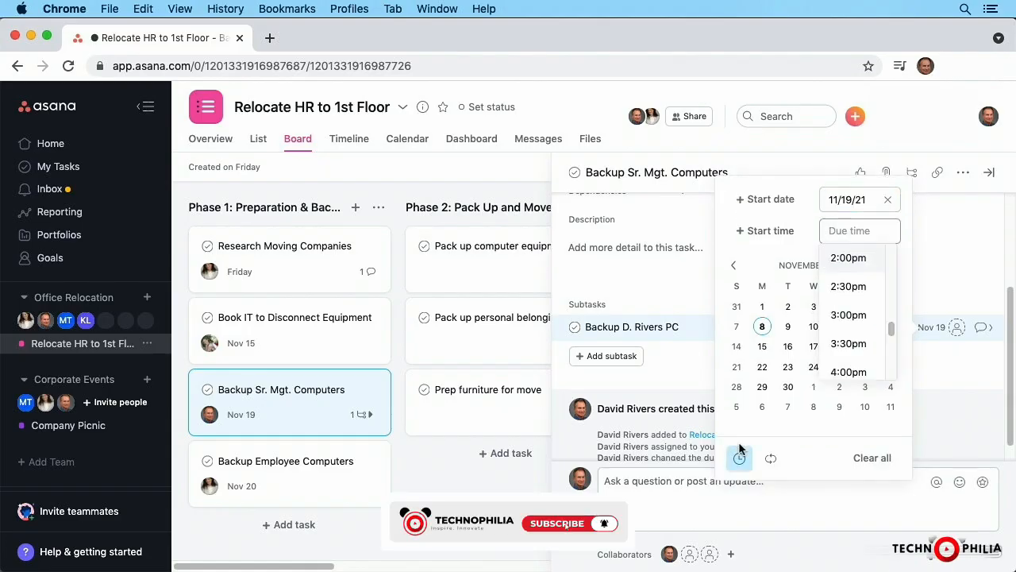
pyautogui.moveTo(892, 329); pyautogui.dragTo(891, 308)
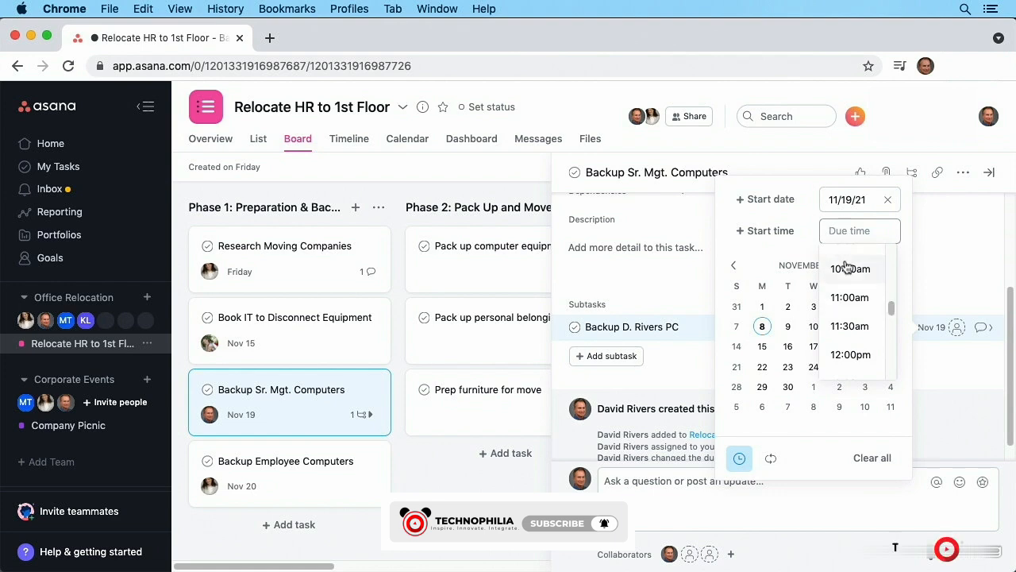
pyautogui.click(848, 268)
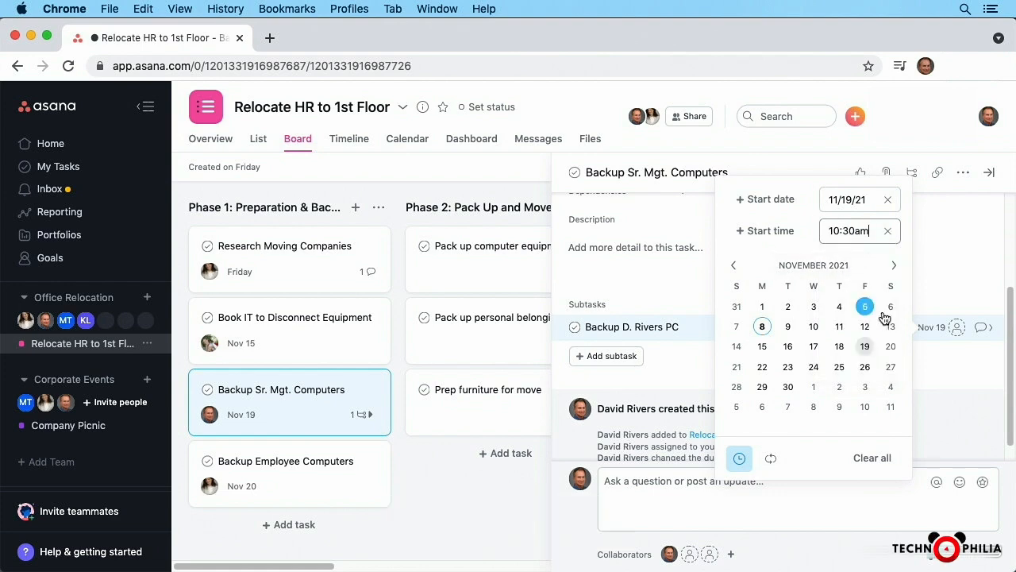
# Step: Assign the subtask to the person whose PC it covers and expand the subtasks on the Backup Sr. Mgt. Computers board card
pyautogui.click(958, 329)
pyautogui.click(961, 331)
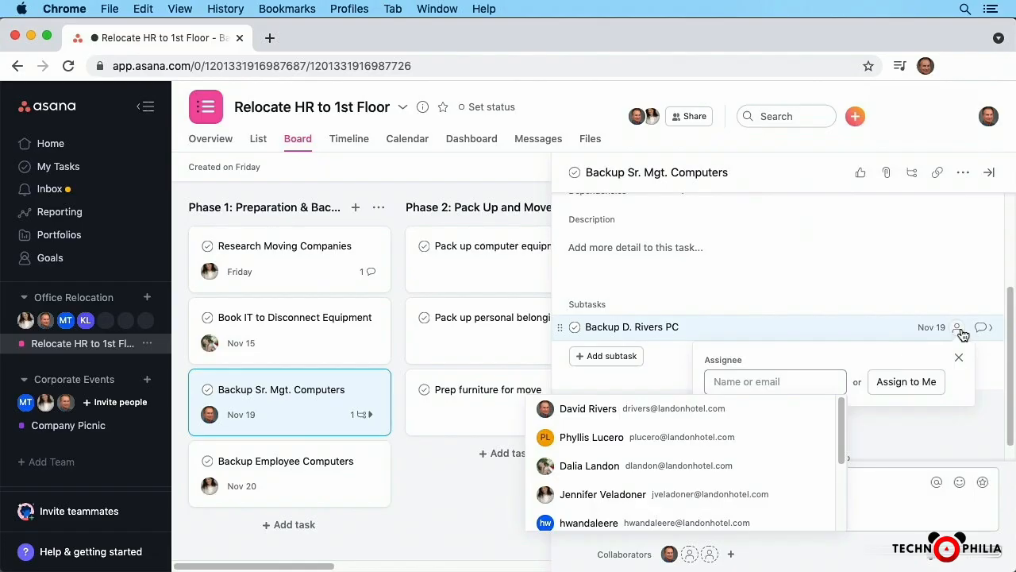
pyautogui.click(577, 413)
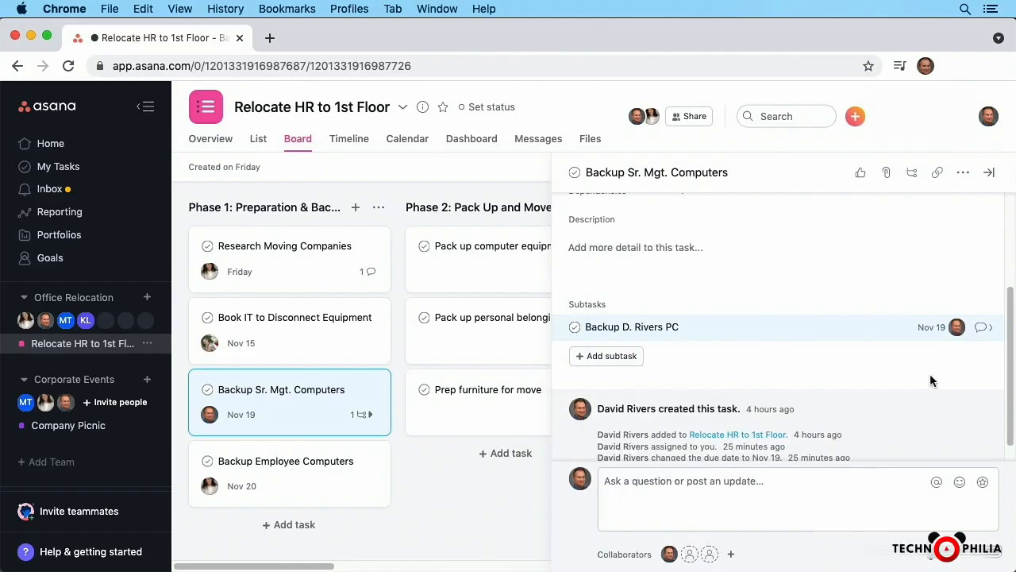
pyautogui.click(990, 173)
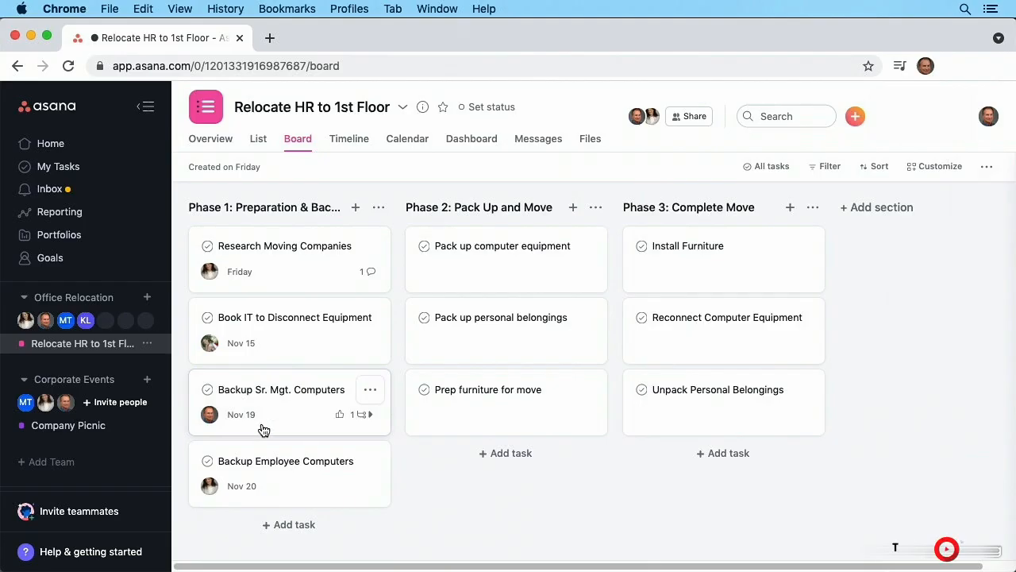
pyautogui.click(370, 414)
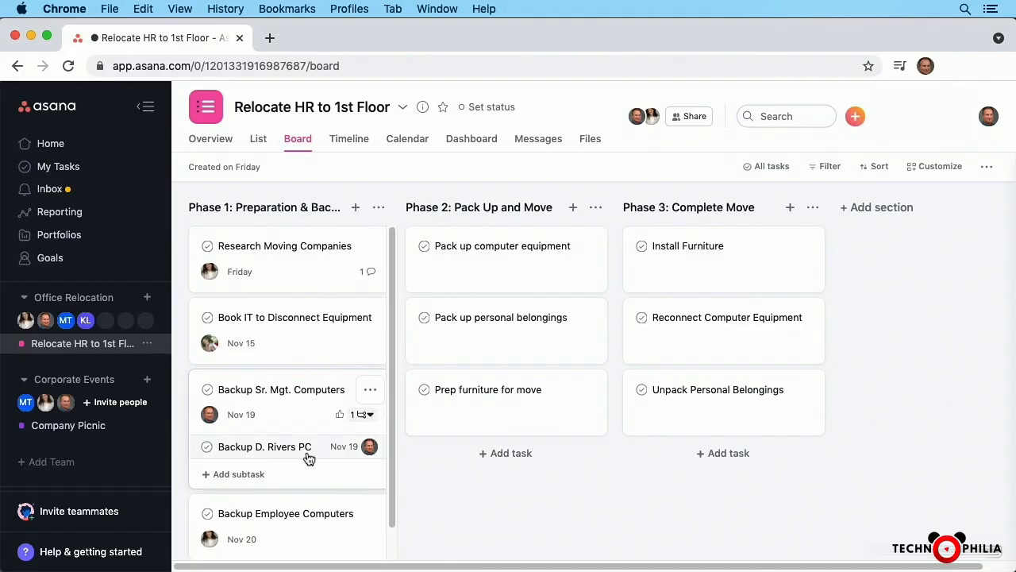
# Step: Add a second subtask to Backup Sr. Mgt. Computers named "Backup", the second manager's initial and surname, then "PC"
pyautogui.click(371, 391)
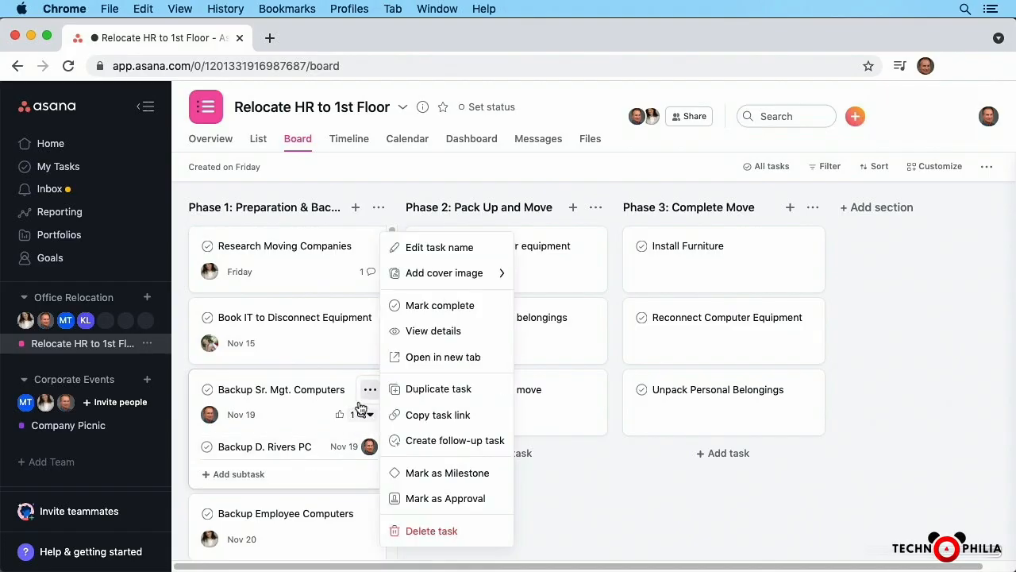
pyautogui.click(439, 333)
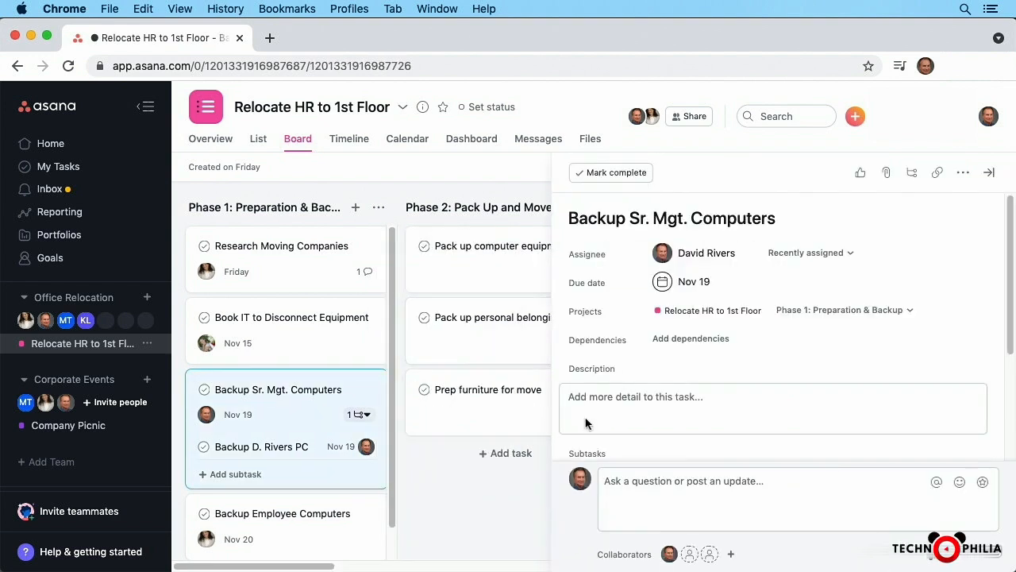
pyautogui.scroll(-2, 587, 441)
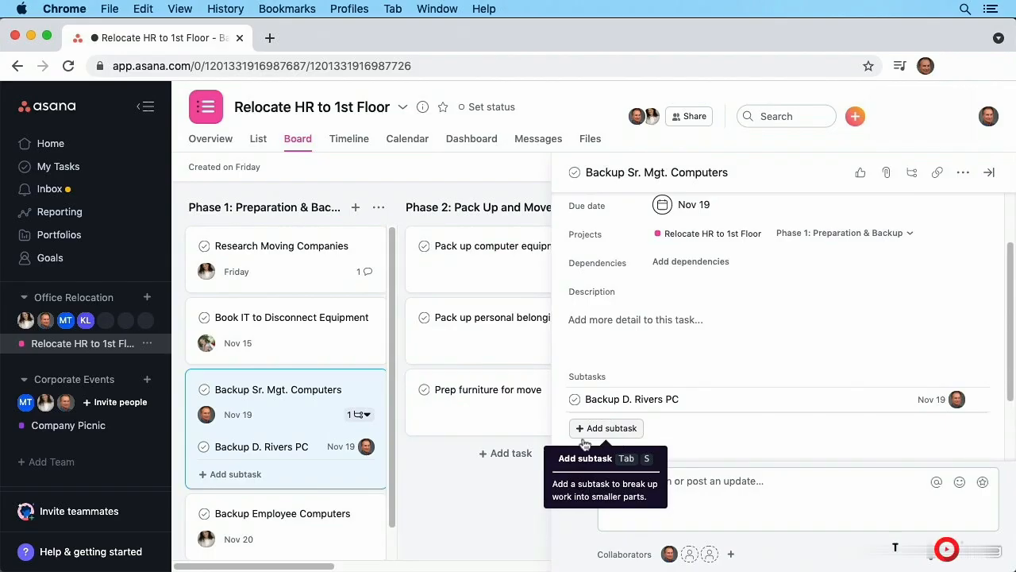
pyautogui.scroll(-1, 603, 417)
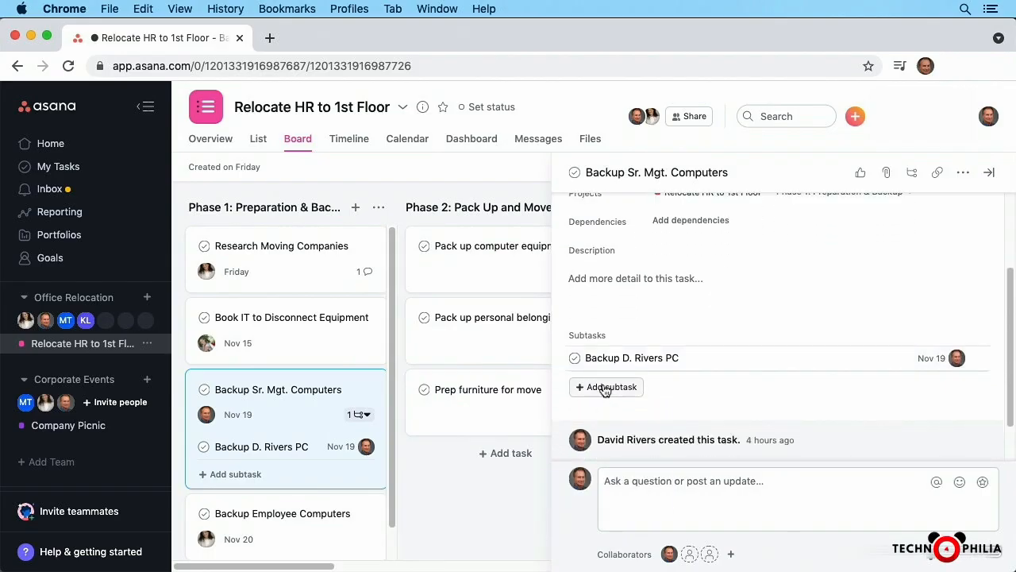
pyautogui.click(605, 387)
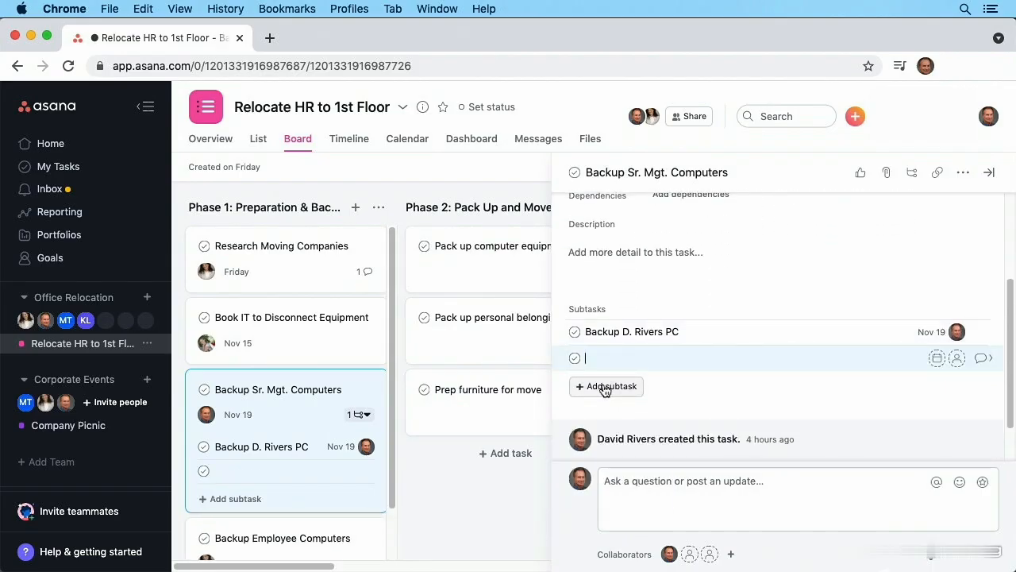
pyautogui.write('Back')
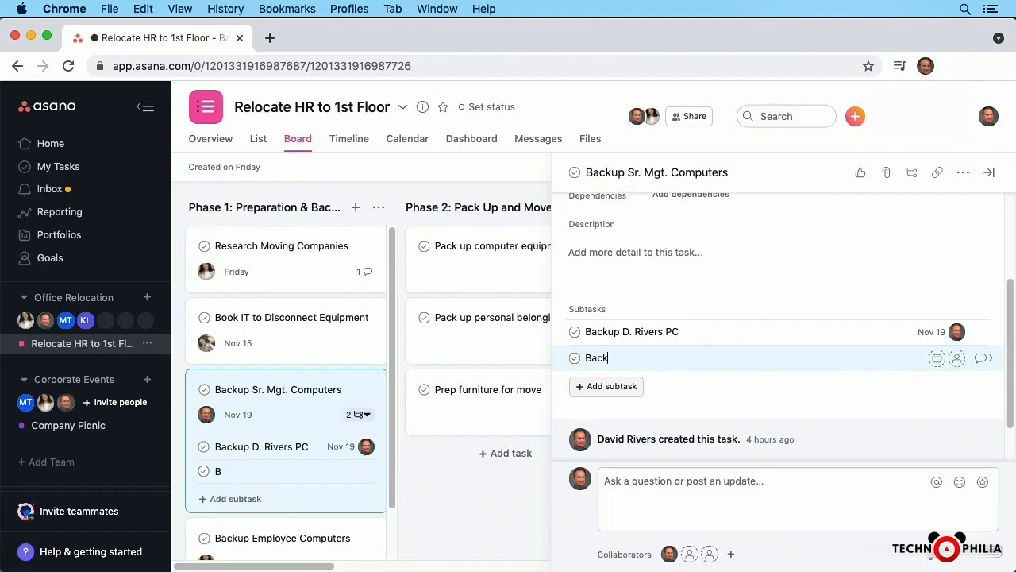
pyautogui.write('up J.')
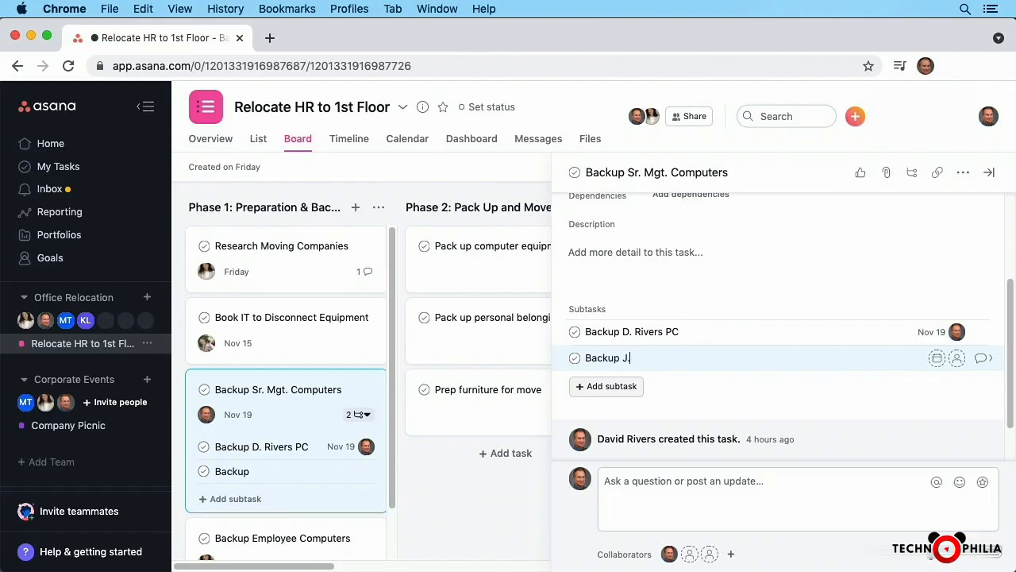
pyautogui.write(' Veladoner PC')
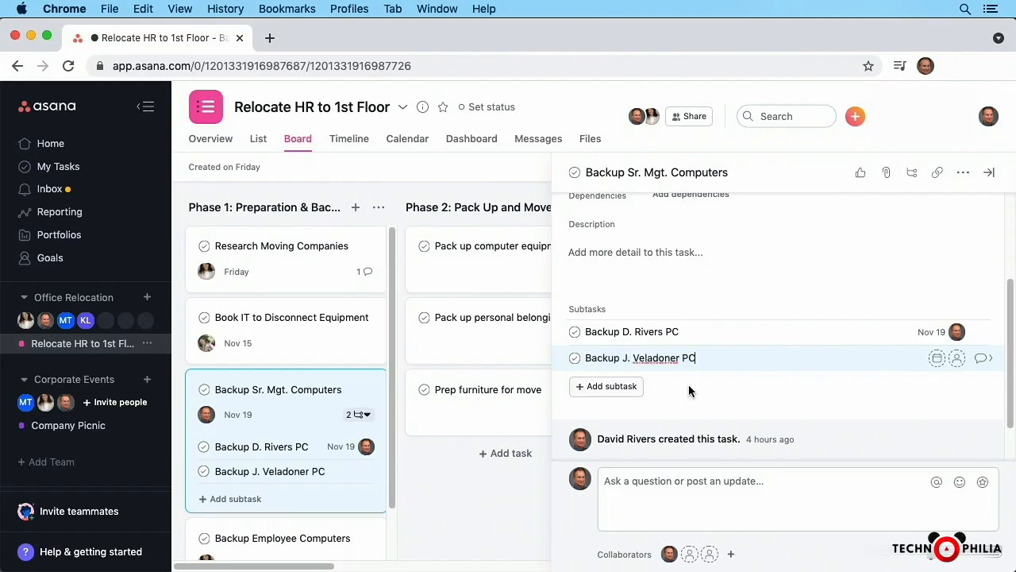
# Step: Set the second subtask's due date to 11/19/21 with a due time of 12:00pm
pyautogui.click(937, 358)
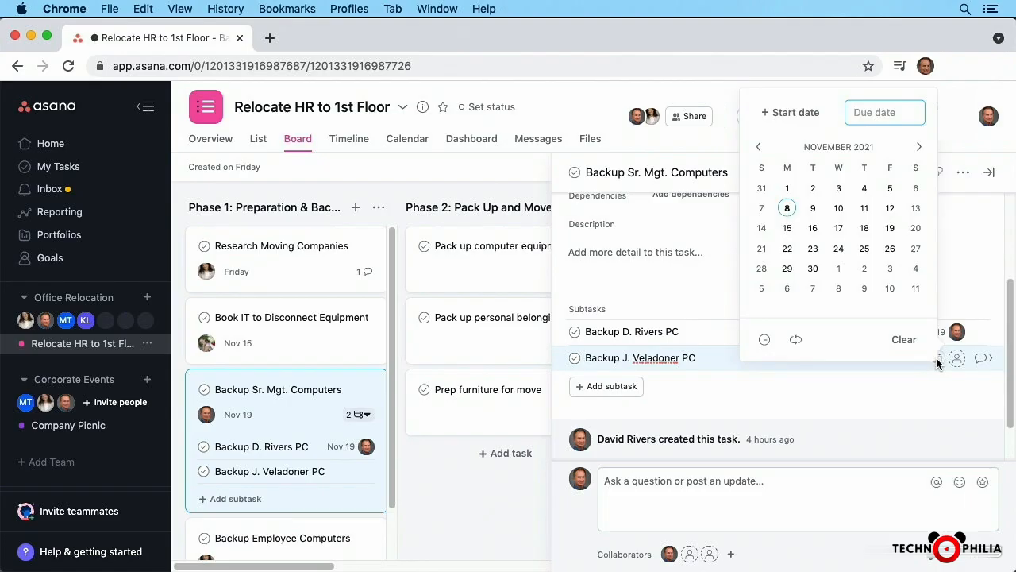
pyautogui.click(890, 228)
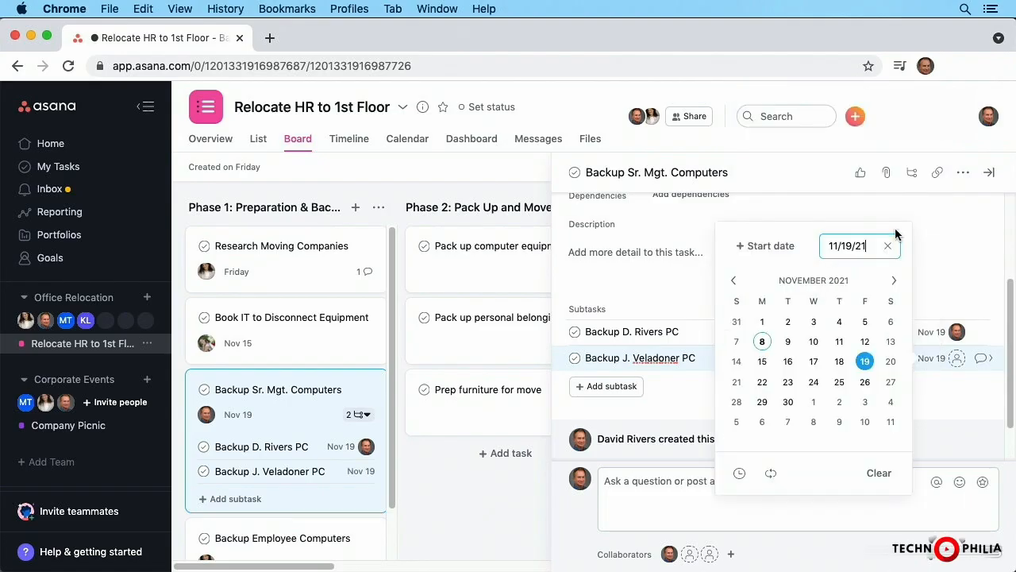
pyautogui.click(740, 477)
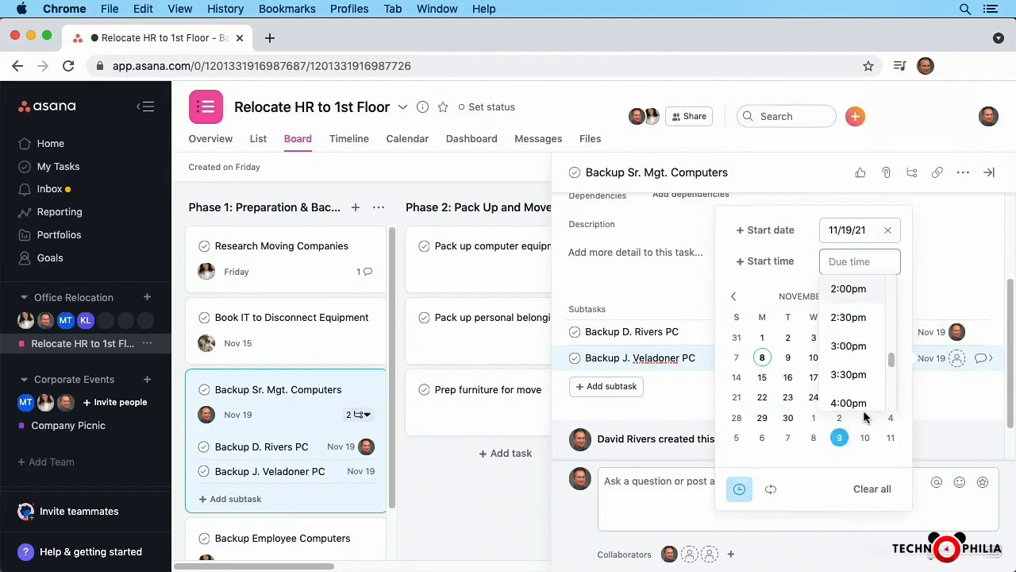
pyautogui.moveTo(891, 366); pyautogui.dragTo(891, 347)
pyautogui.click(846, 316)
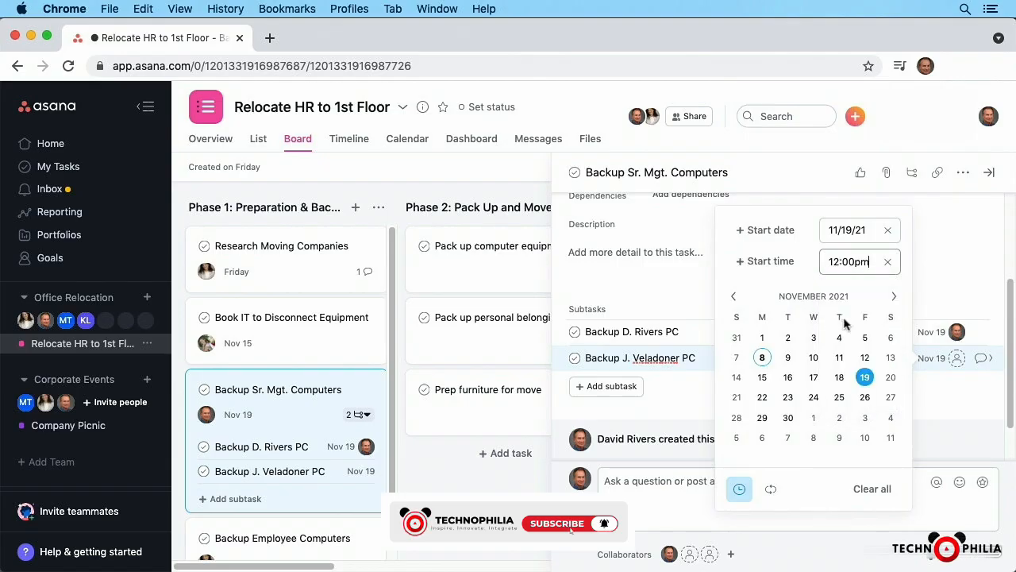
# Step: Assign the second subtask to the manager named in its title and close the task details
pyautogui.click(957, 358)
pyautogui.click(957, 359)
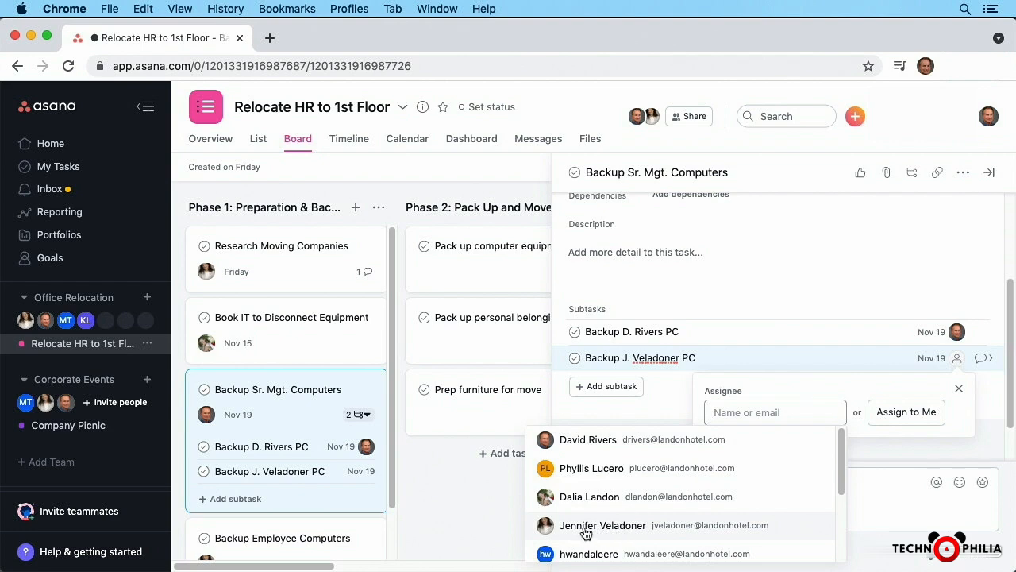
pyautogui.click(580, 526)
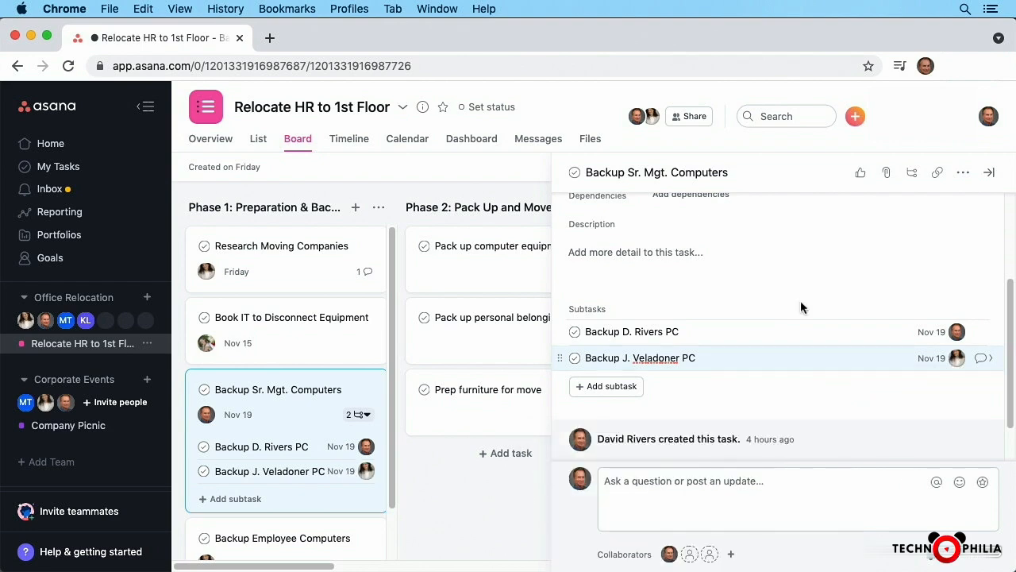
pyautogui.click(993, 174)
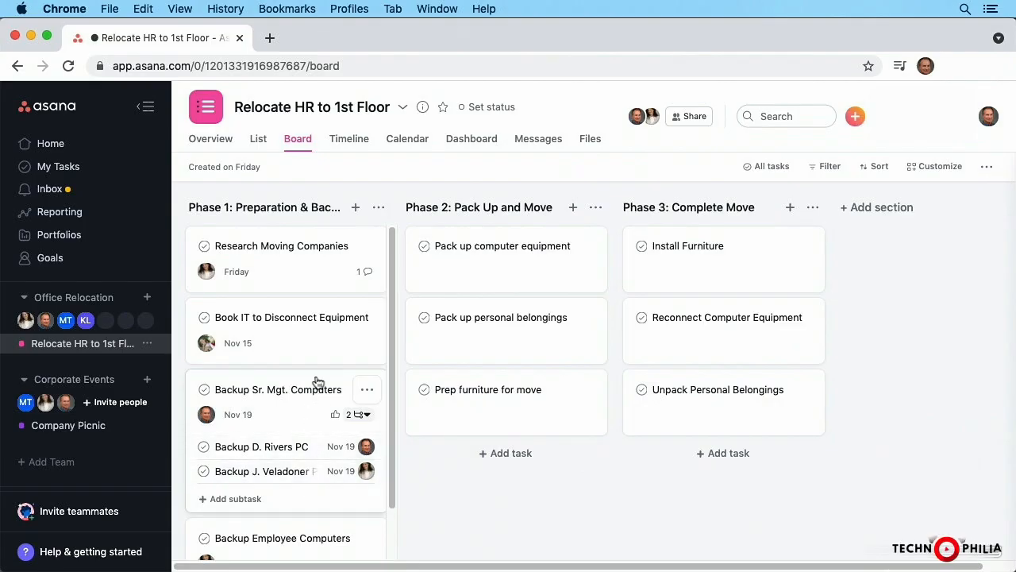
# Step: In the project's list view, expand the Backup Sr. Mgt. Computers subtasks and examine them in the task's details
pyautogui.click(258, 139)
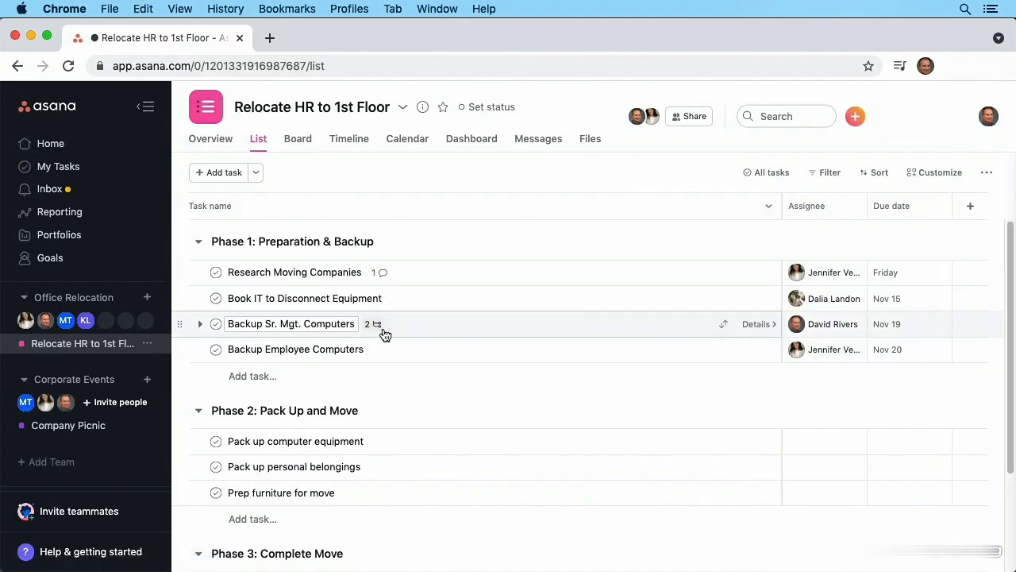
pyautogui.click(201, 325)
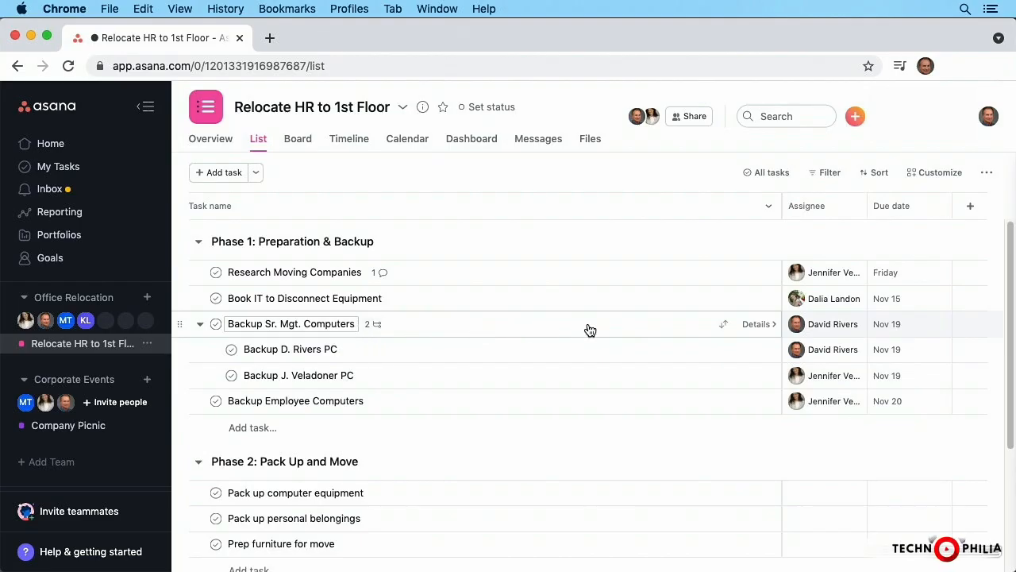
pyautogui.click(755, 324)
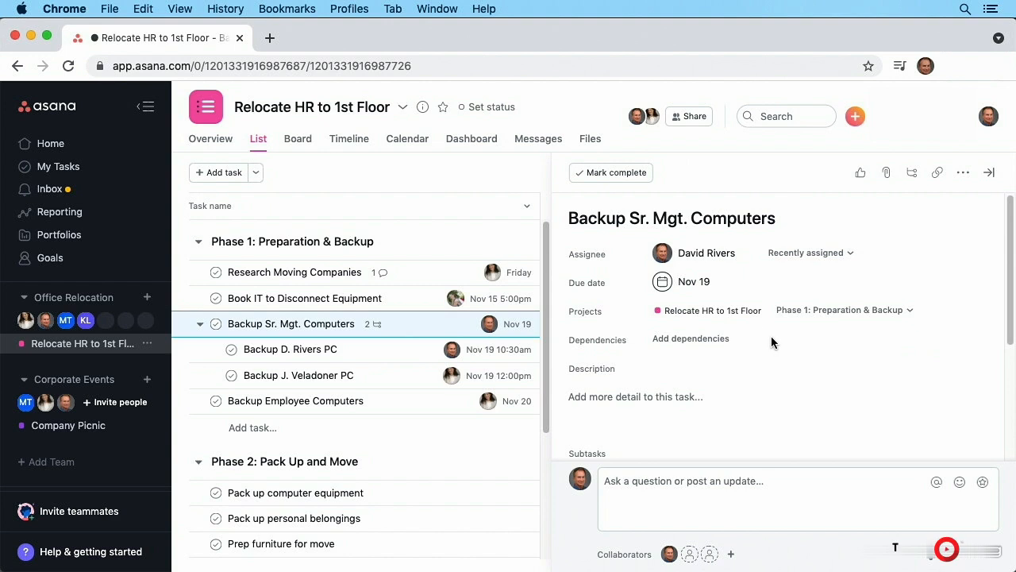
pyautogui.scroll(-3, 798, 397)
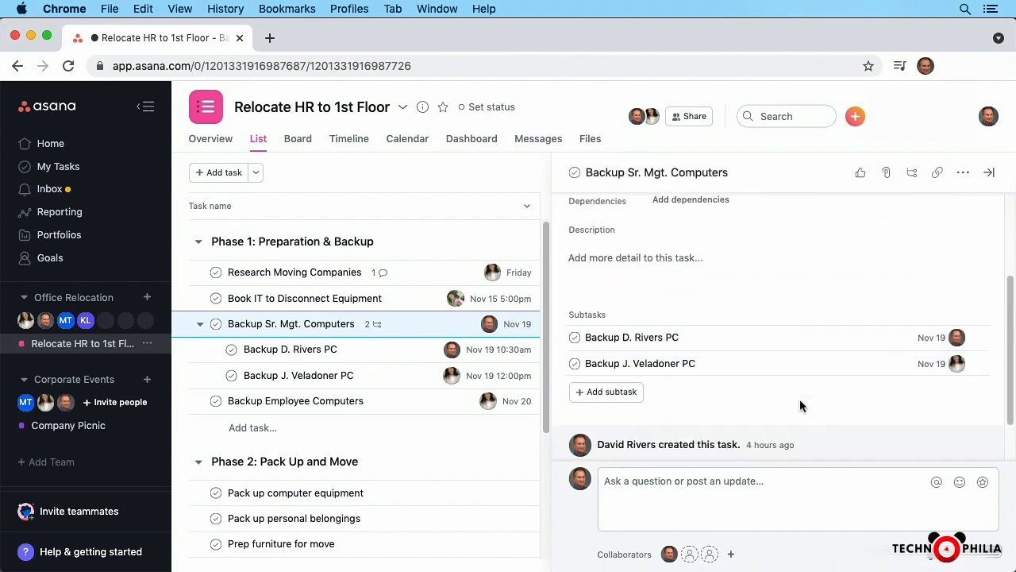
# Step: Add a third subtask to Backup Sr. Mgt. Computers named "Backup", the third manager's initial and surname, then "PC"
pyautogui.scroll(-1, 799, 397)
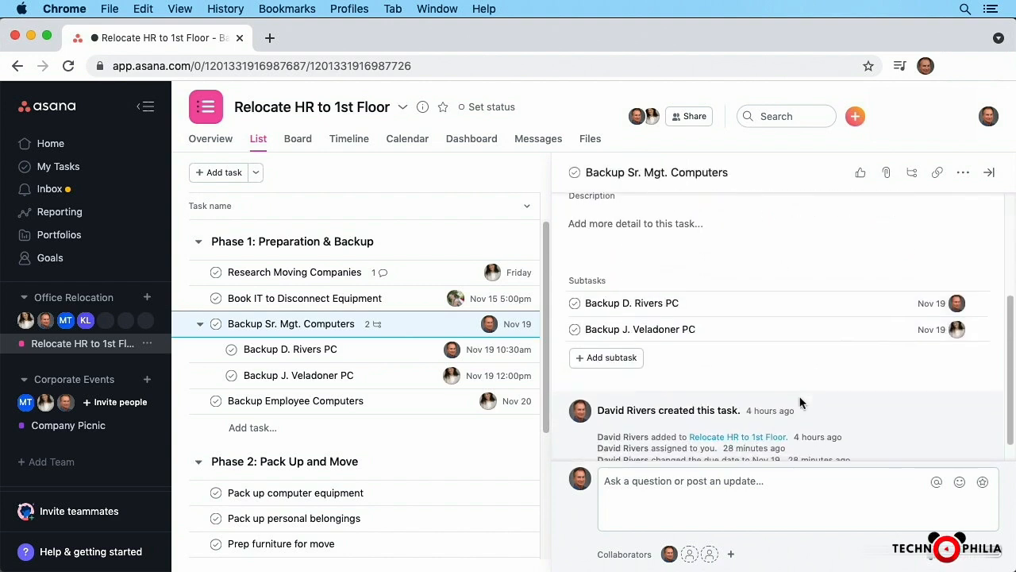
pyautogui.click(607, 358)
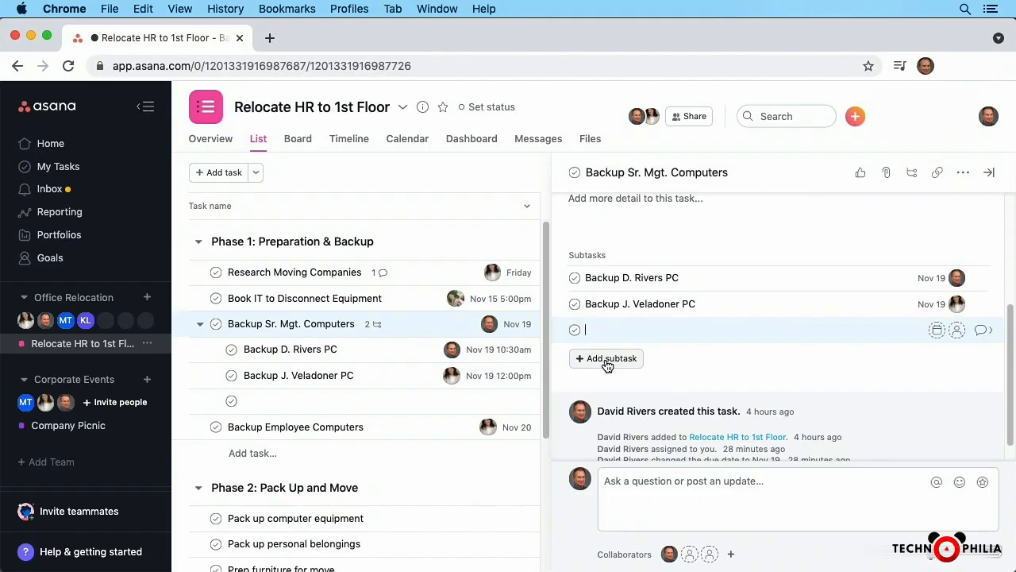
pyautogui.write('Backup D. Landon PC')
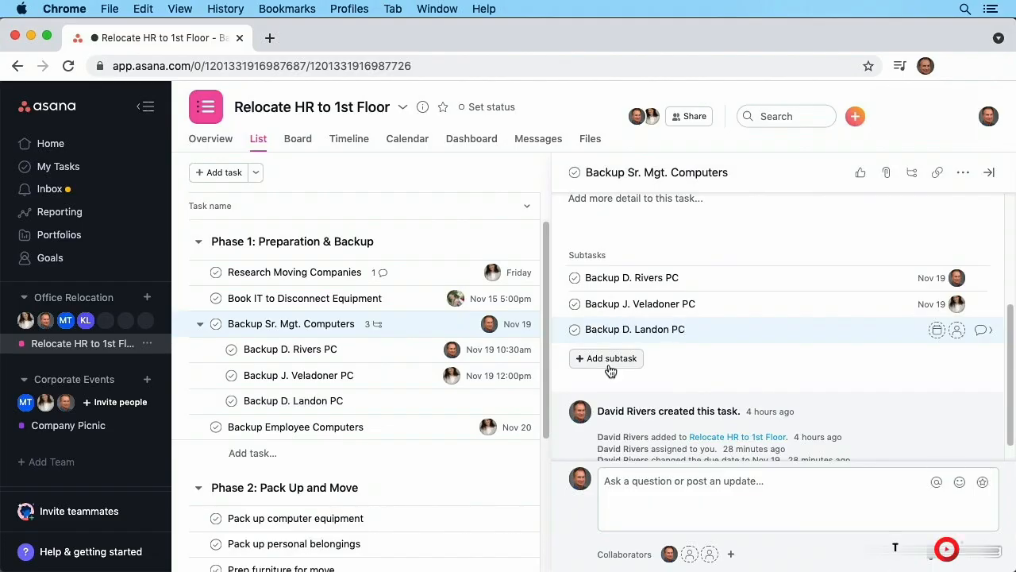
# Step: Set the third subtask's due date to 11/19/21 with a due time of 2:30pm
pyautogui.click(937, 329)
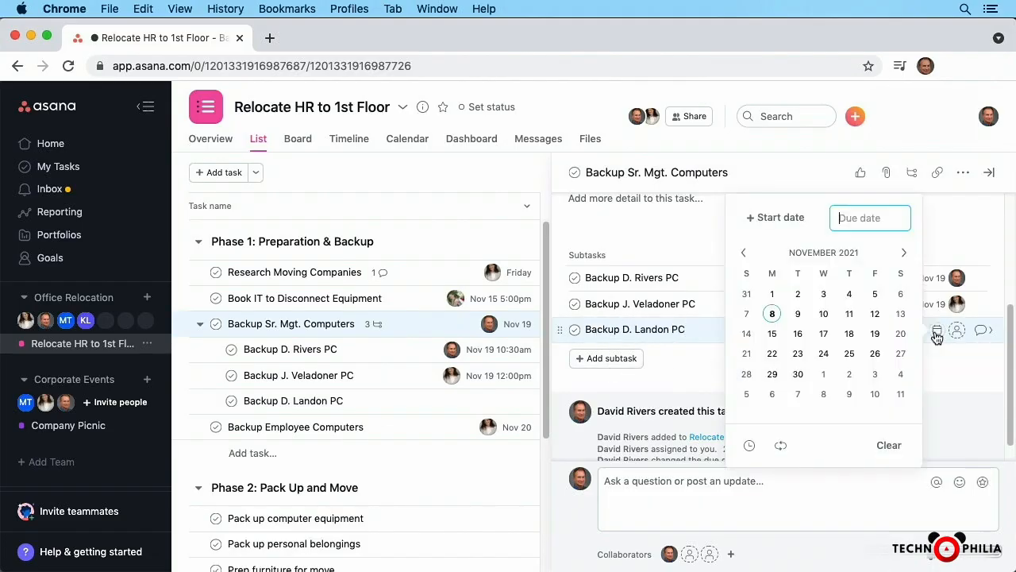
pyautogui.click(875, 334)
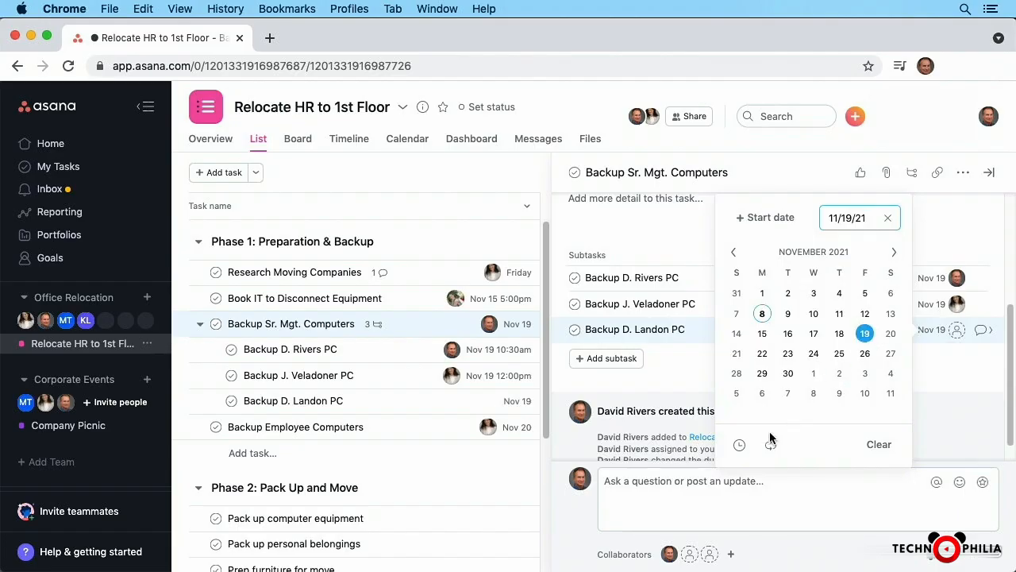
pyautogui.click(739, 444)
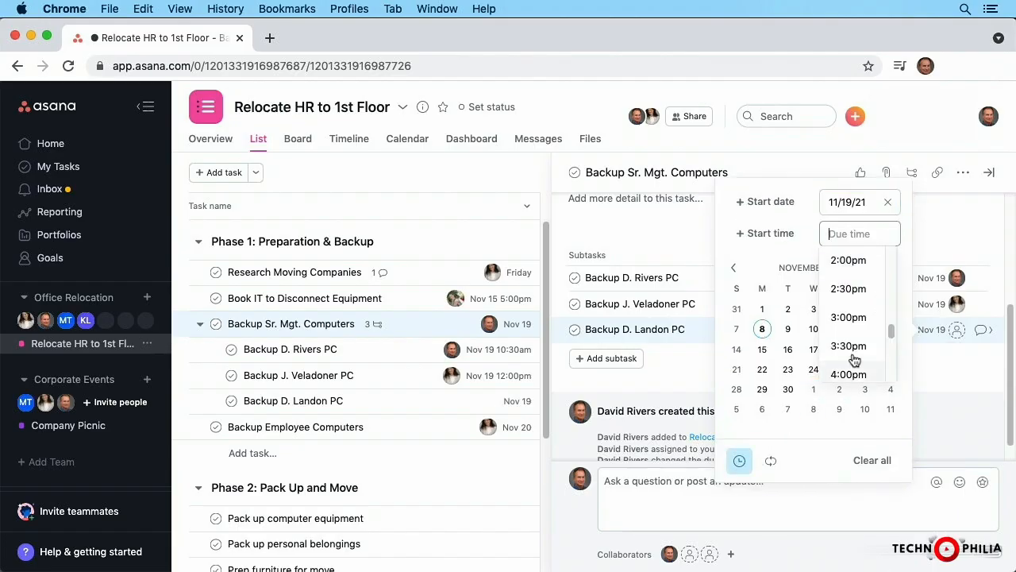
pyautogui.click(857, 290)
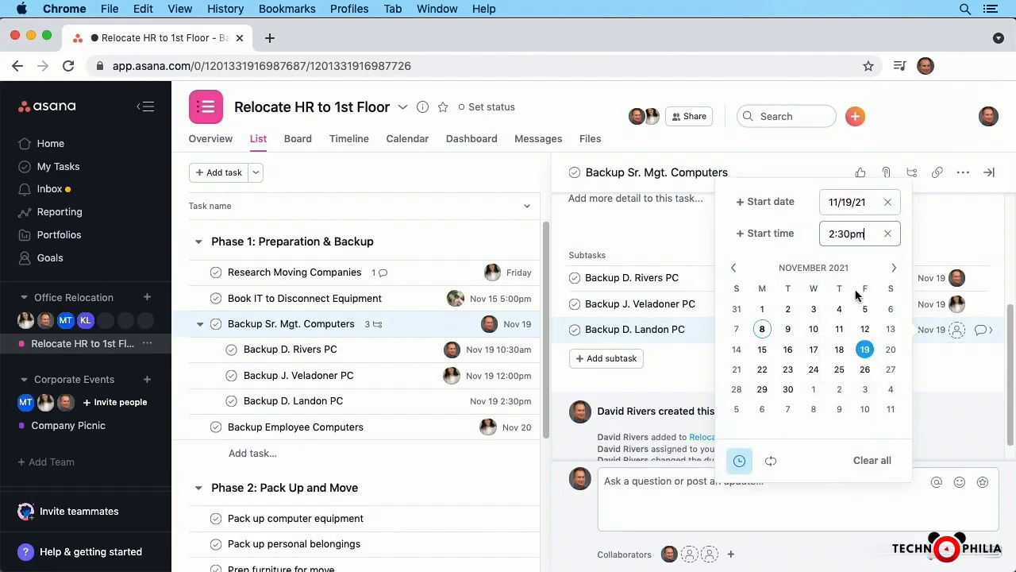
# Step: Assign the third subtask to the manager named in its title and close the task details
pyautogui.click(957, 332)
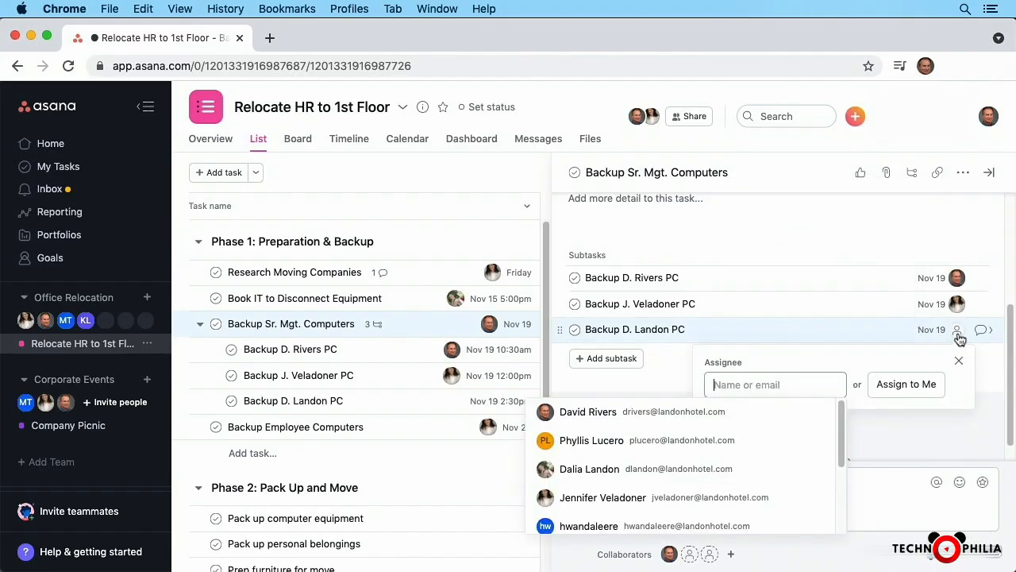
pyautogui.click(589, 468)
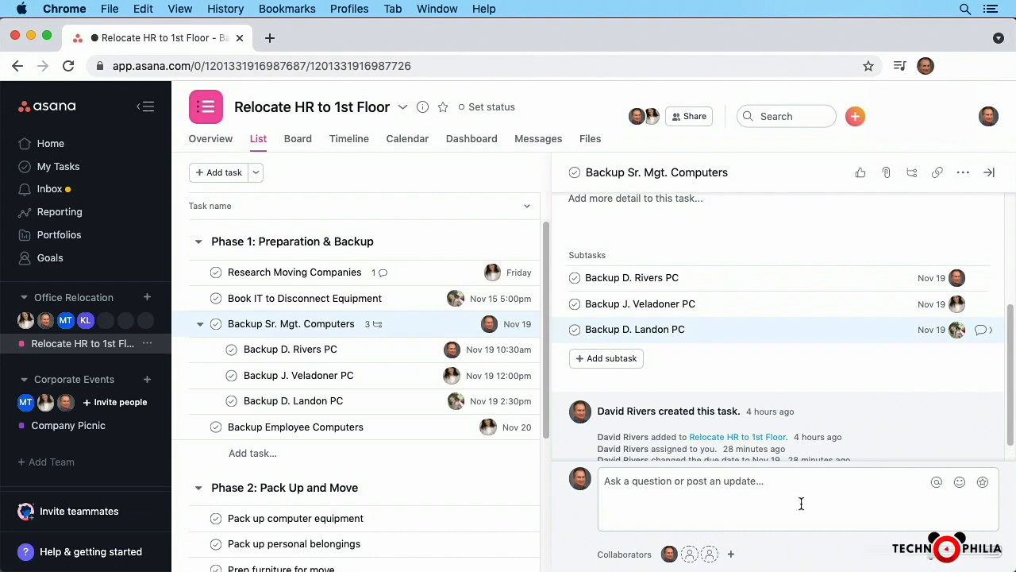
pyautogui.click(991, 173)
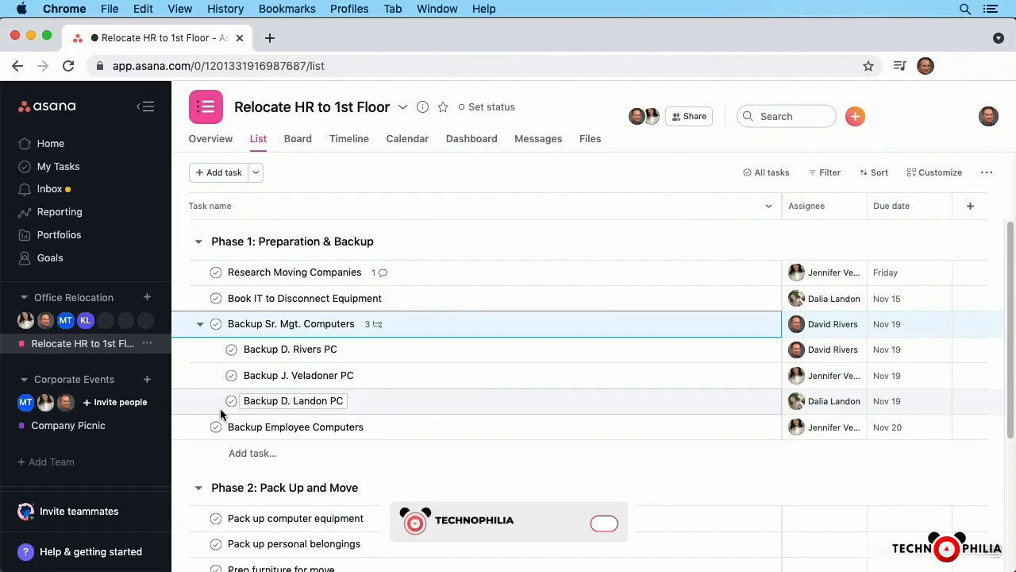
# Step: Toggle the Backup Sr. Mgt. Computers subtasks in the project list and leave them collapsed
pyautogui.click(200, 326)
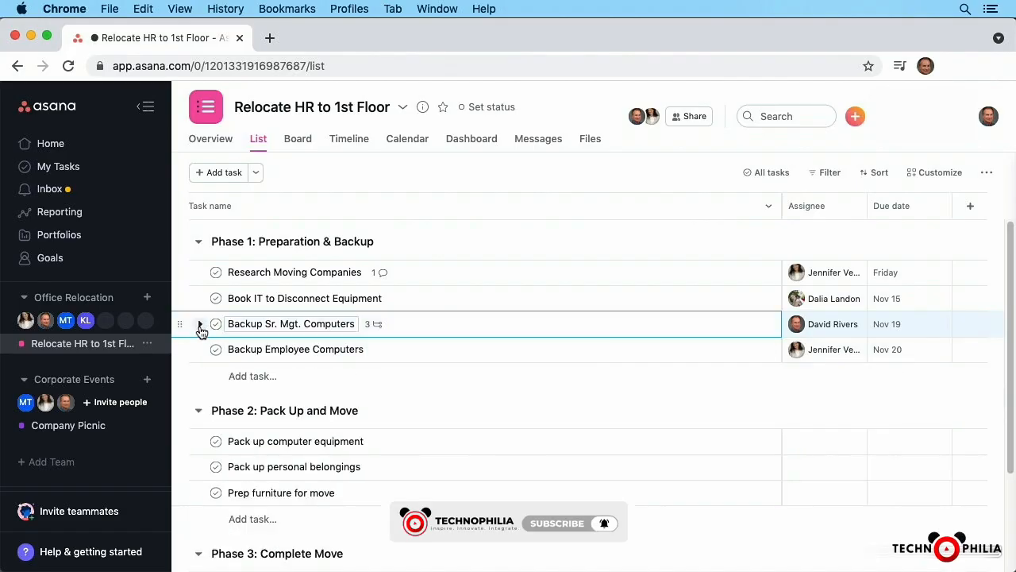
pyautogui.click(200, 326)
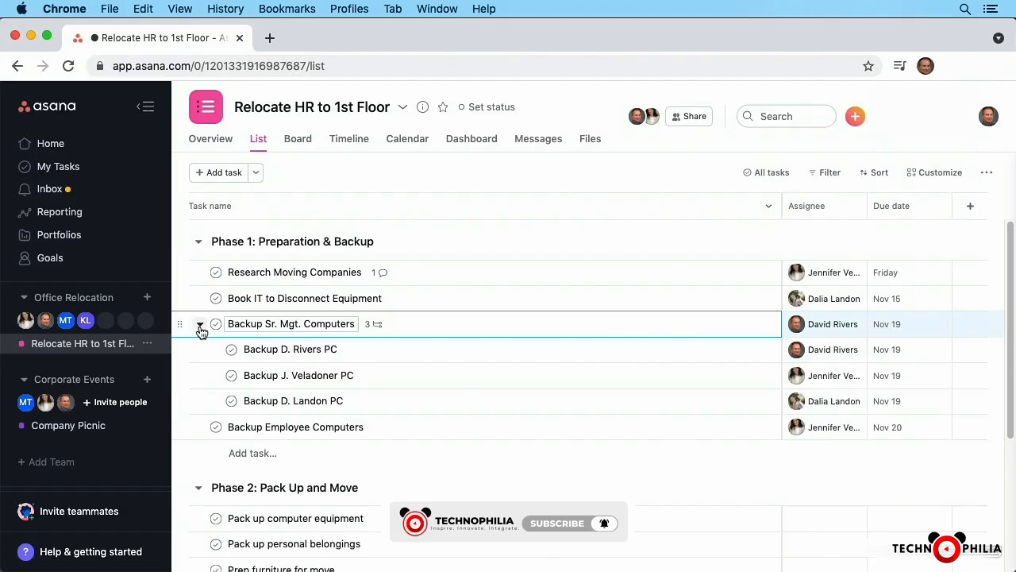
pyautogui.click(200, 326)
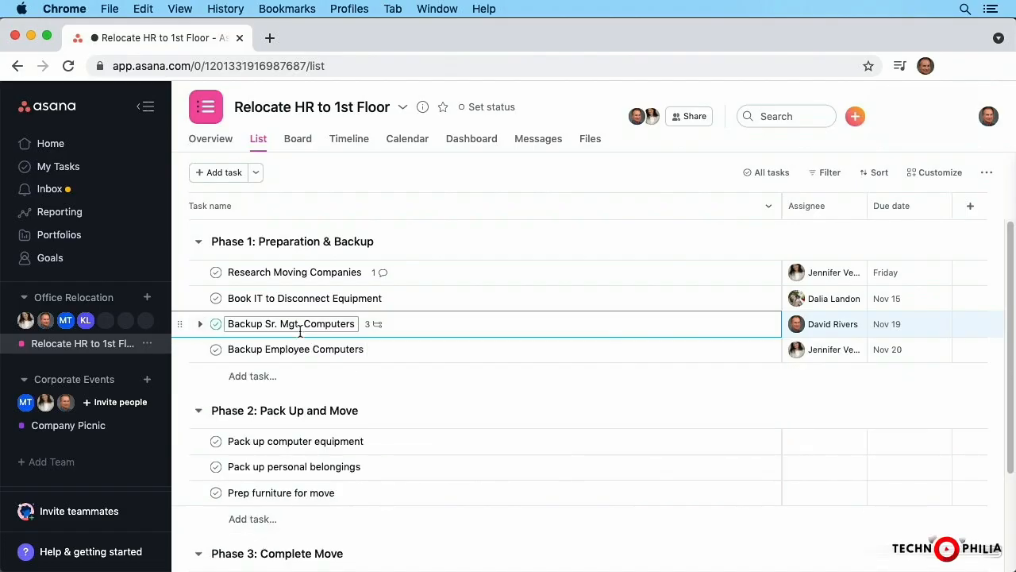